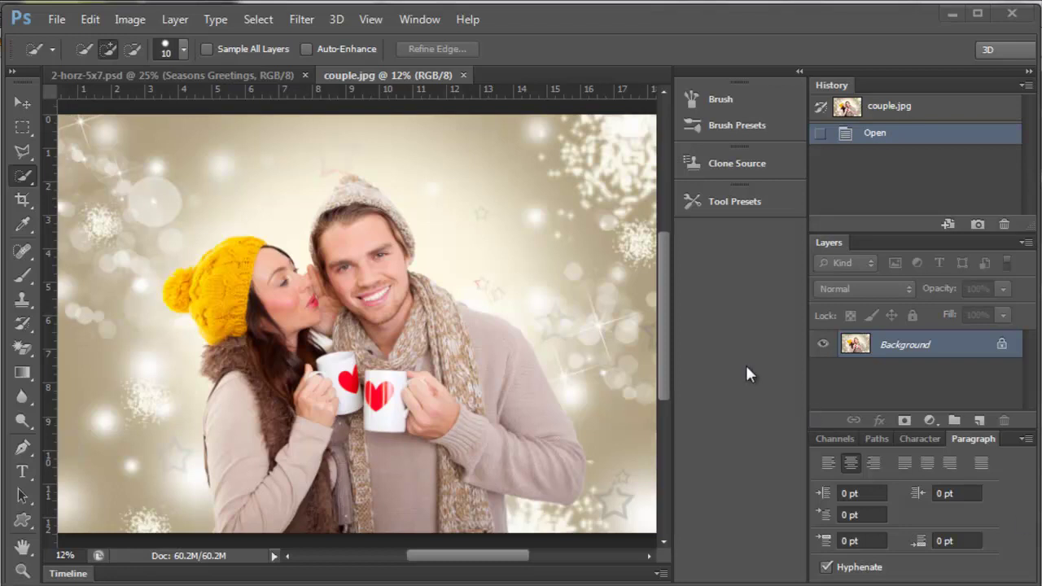
Switch to Quick Selection and paint over the woman's hat, hair and body
right_click(23, 181)
click(110, 174)
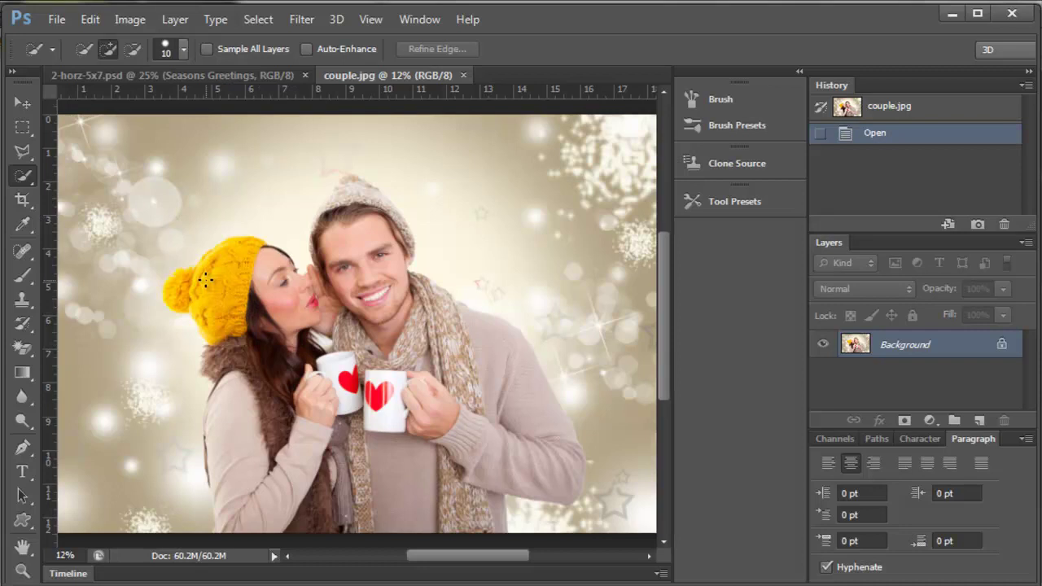
mouse_move(205, 281)
mouse_down()
mouse_move(261, 338)
mouse_move(308, 485)
mouse_move(287, 513)
mouse_move(213, 484)
mouse_up()
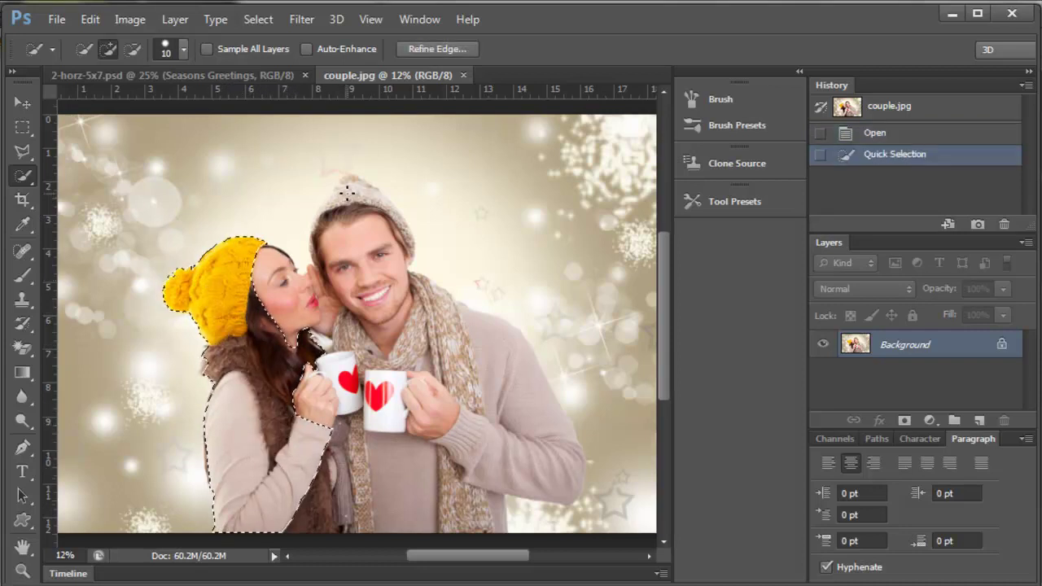
Add the man's hat, face, scarf, mugs, arm and sweater to the selection
mouse_move(348, 192)
mouse_down()
mouse_move(362, 215)
mouse_move(317, 391)
mouse_move(378, 395)
mouse_up()
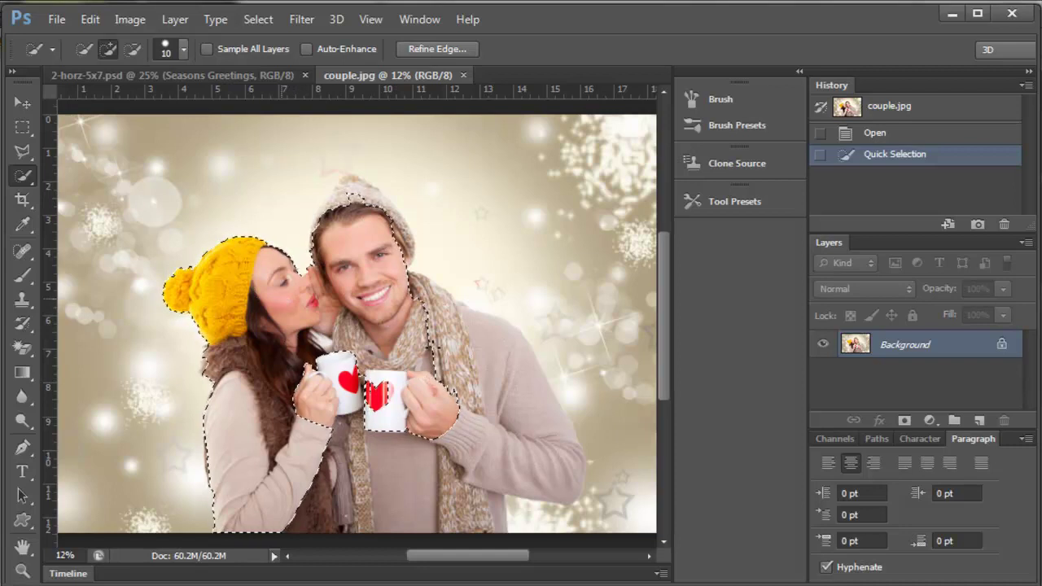
mouse_move(425, 325)
mouse_down()
mouse_move(475, 355)
mouse_move(461, 359)
mouse_move(416, 450)
mouse_move(411, 498)
mouse_up()
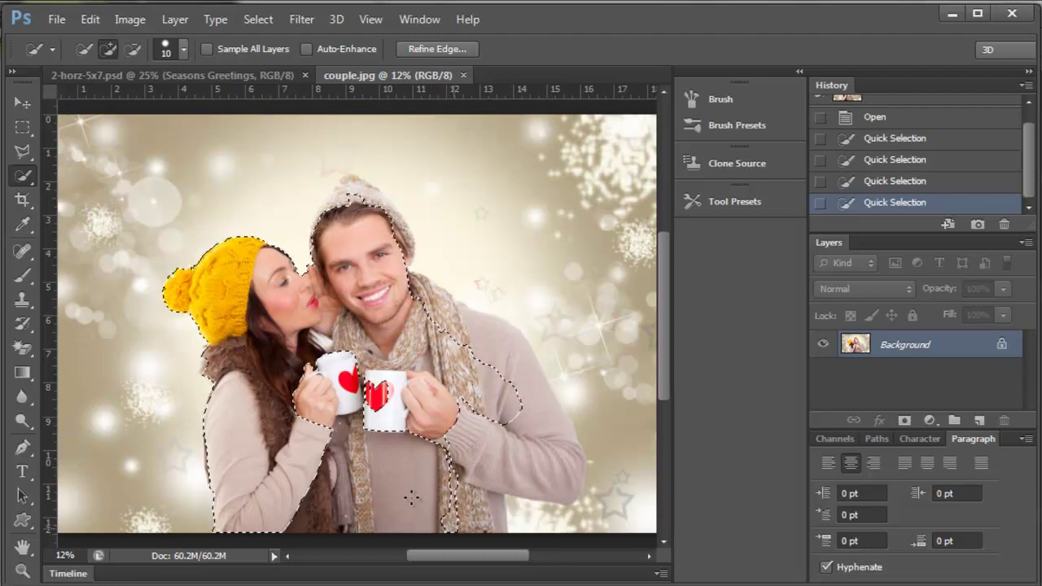
mouse_move(397, 506)
mouse_down()
mouse_move(489, 390)
mouse_move(569, 477)
mouse_up()
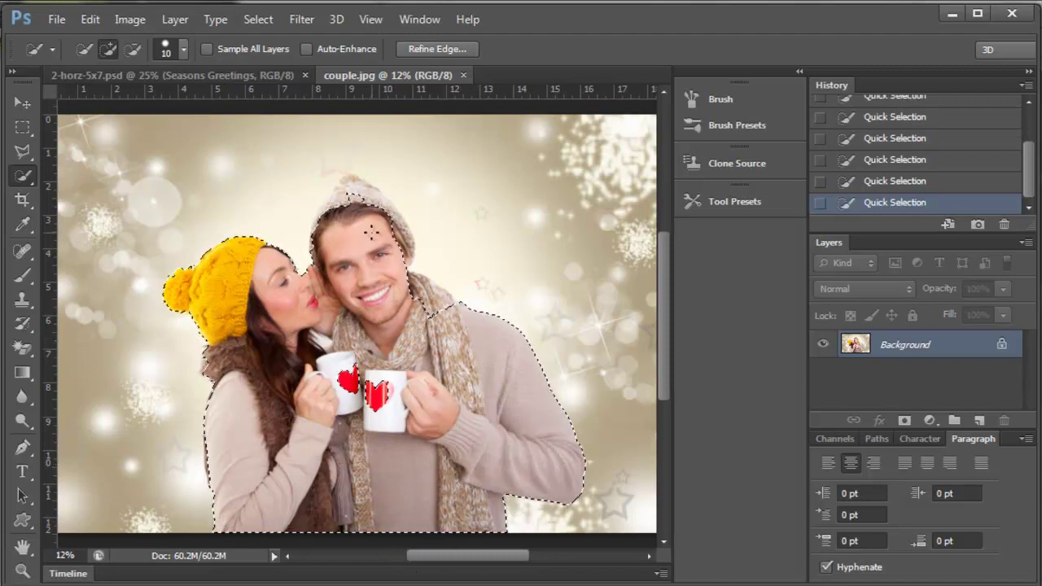
drag(370, 234, 355, 184)
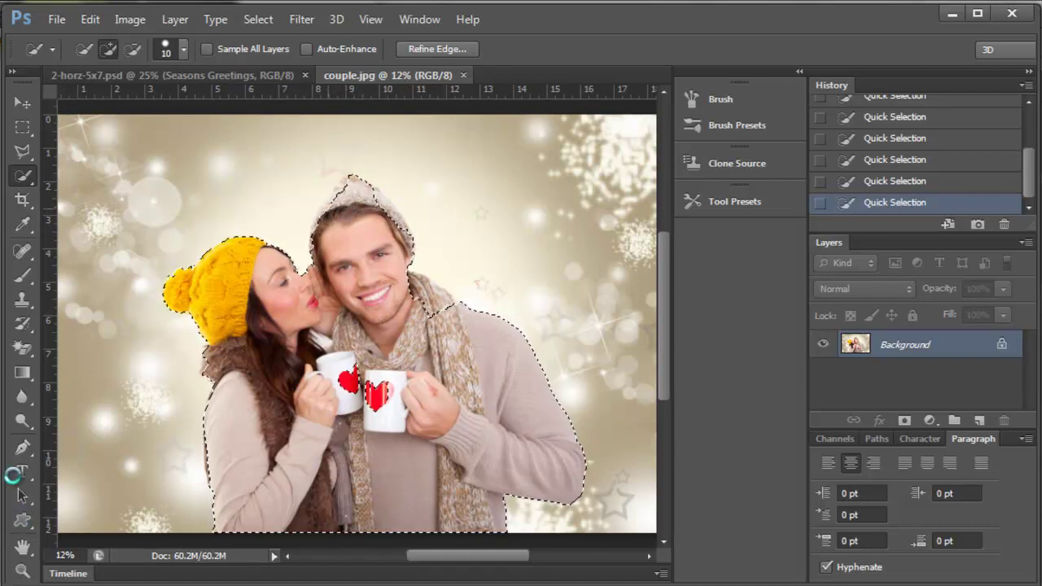
Zoom in closely on the man's knit hat and head
click(22, 571)
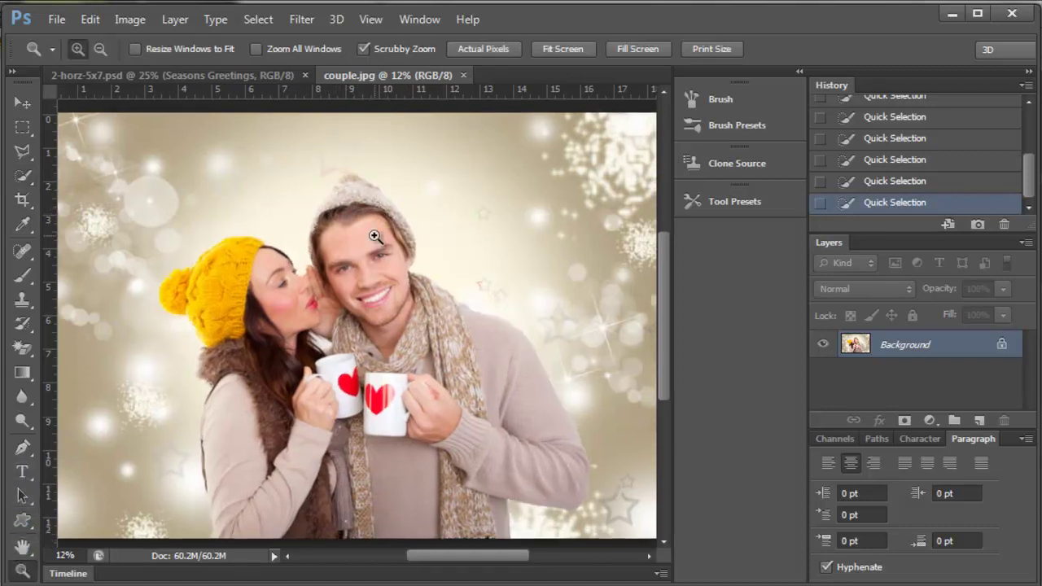
drag(374, 177, 395, 177)
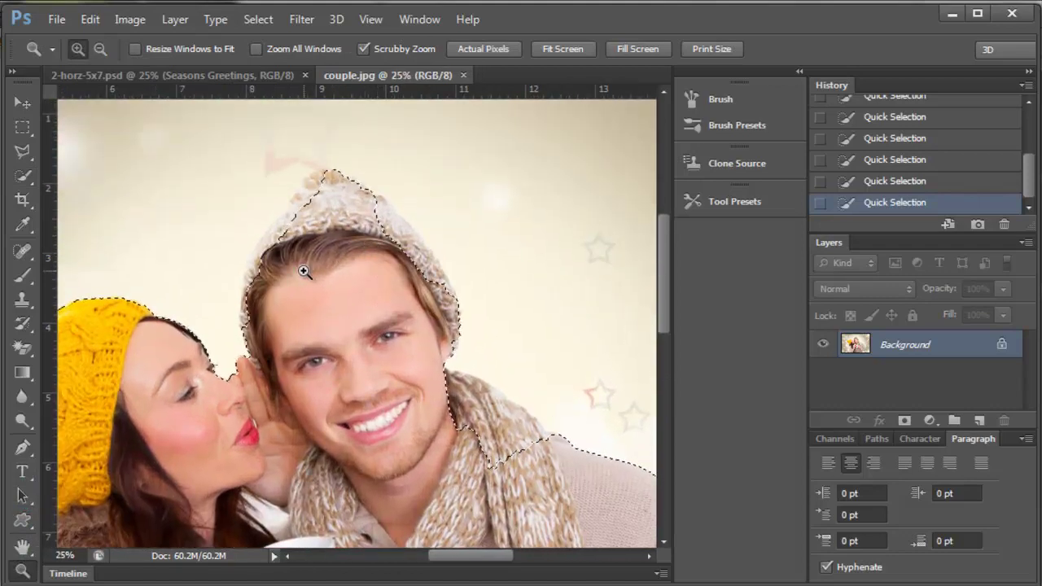
click(311, 267)
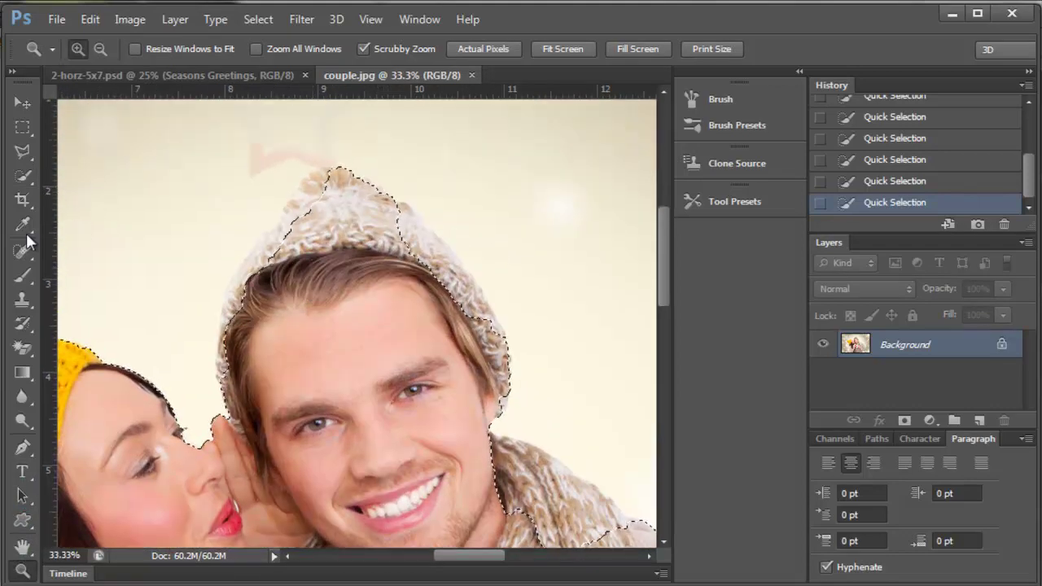
With Quick Selection, add the hat's top-left and the scarf's outer edge to the selection
click(22, 175)
mouse_move(310, 208)
mouse_down()
mouse_move(308, 185)
mouse_move(265, 258)
mouse_up()
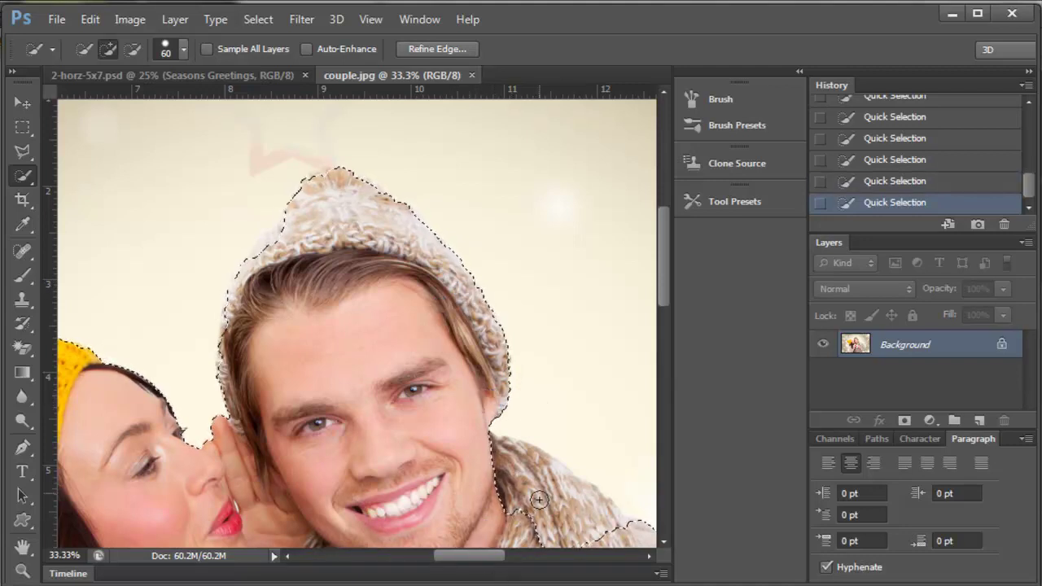
mouse_move(538, 500)
mouse_down()
mouse_move(562, 483)
mouse_move(578, 493)
mouse_up()
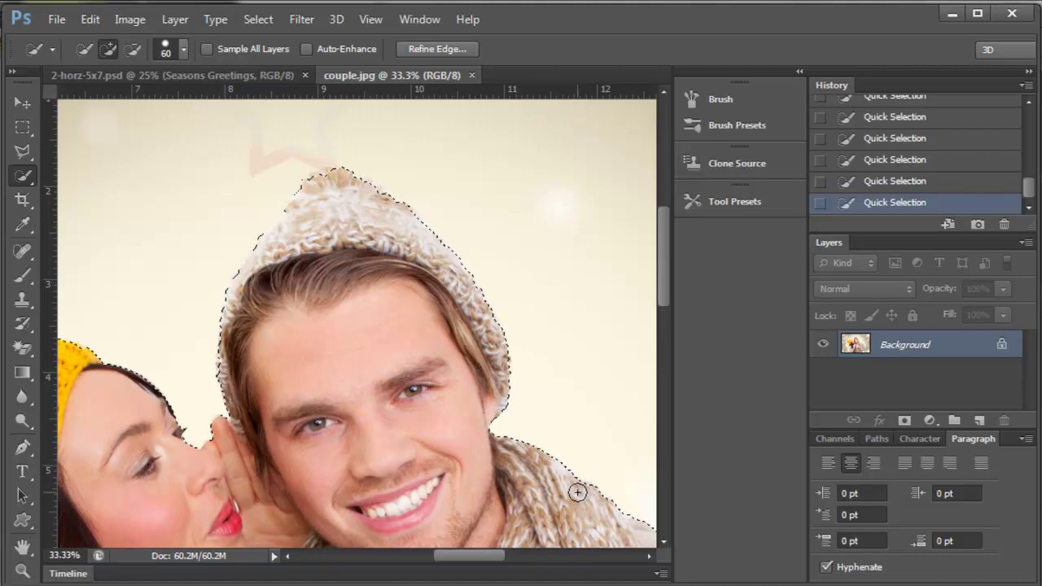
scroll(582, 435, down, 2)
scroll(578, 443, down, 7)
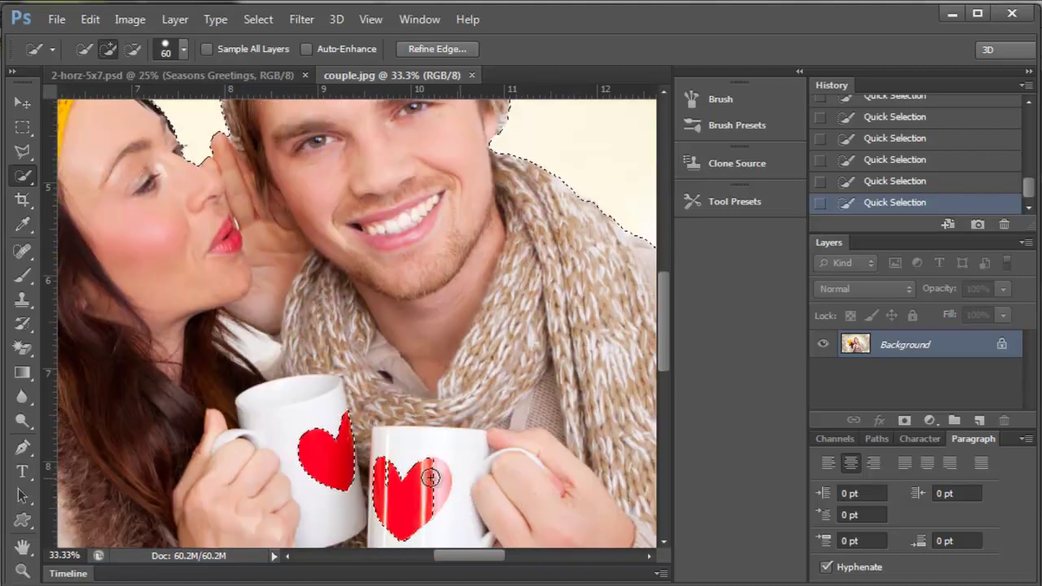
Subtract the stray outline around the left mug's heart and shrink the brush to 35
alt+click(294, 439)
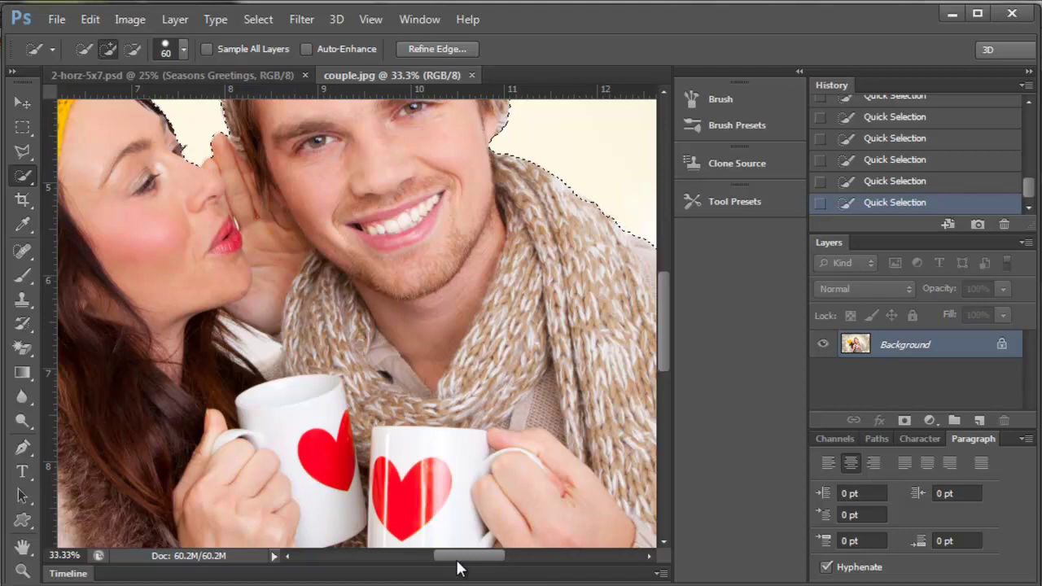
drag(457, 559, 409, 560)
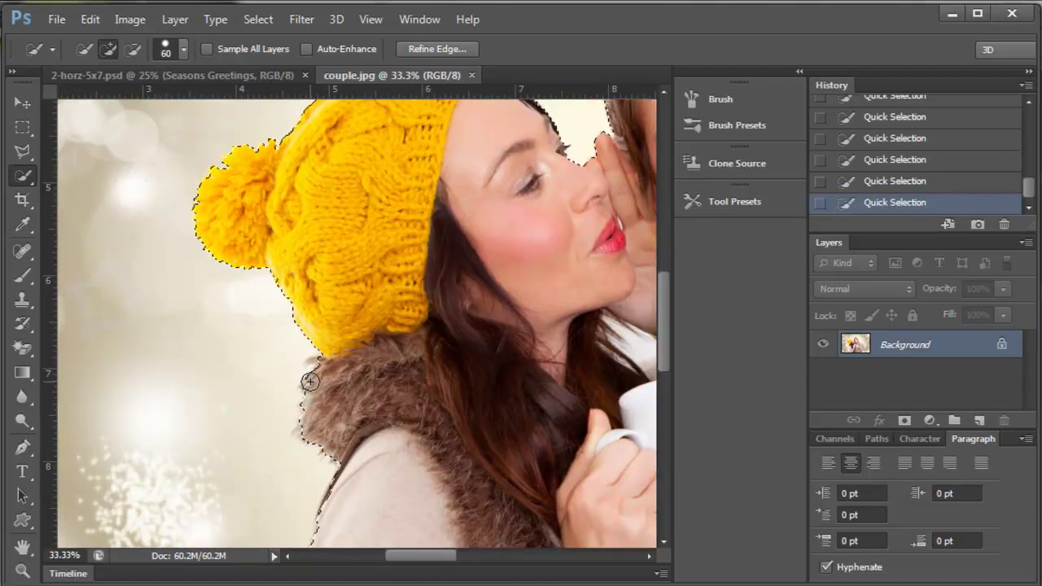
key(bracketleft)
key(bracketleft)
key(bracketleft)
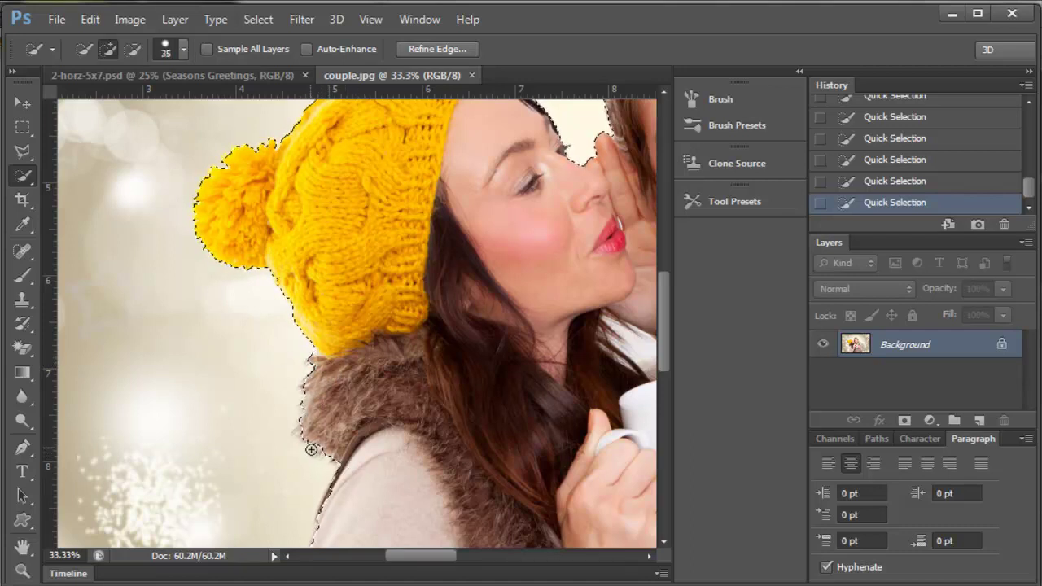
scroll(407, 432, down, 5)
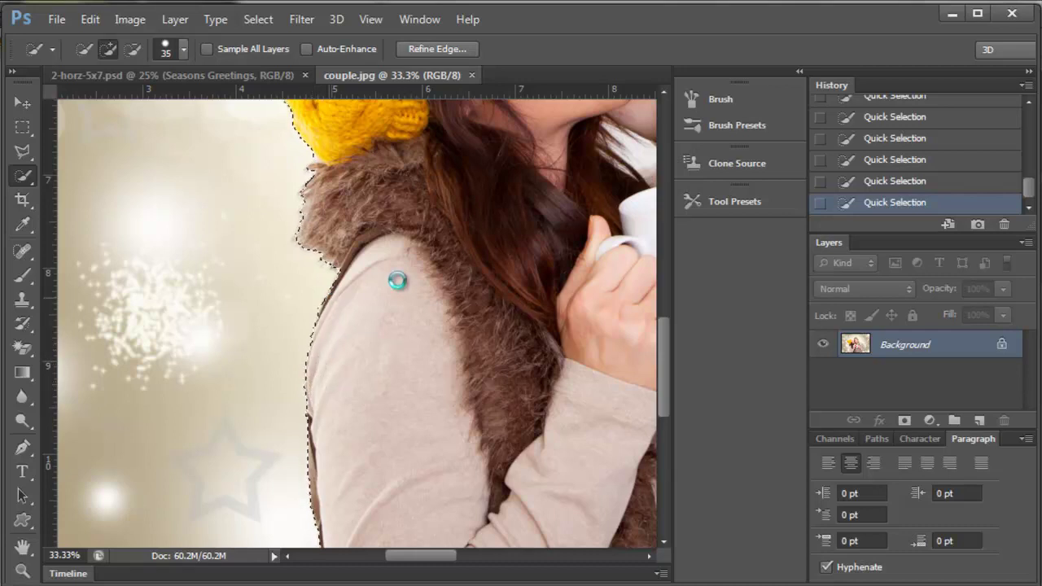
Alt-paint along the woman's lower sleeve to remove stray background, then check the man's arm
scroll(477, 387, down, 1)
scroll(477, 388, down, 2)
scroll(477, 387, down, 2)
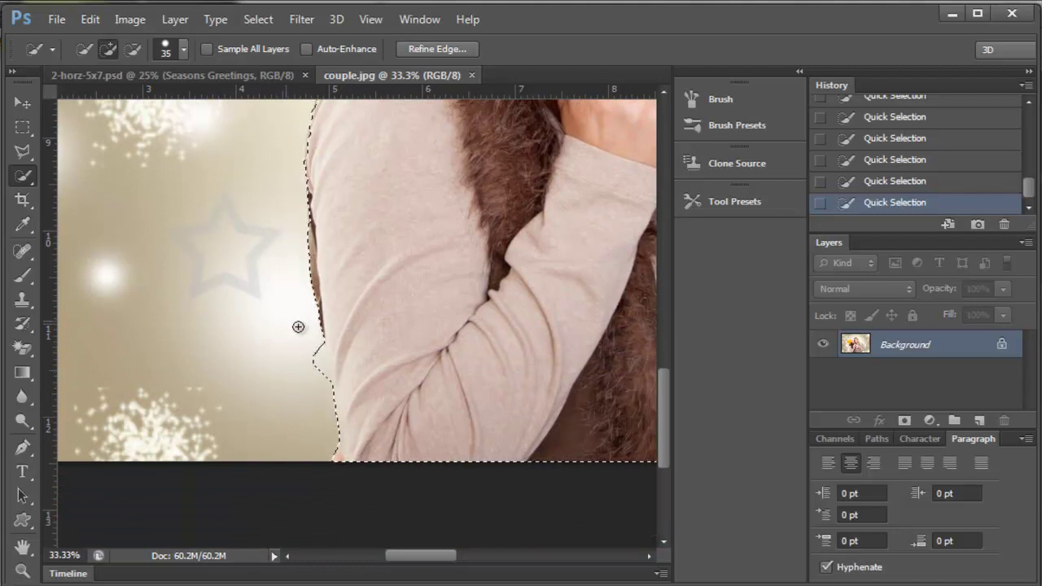
key(alt)
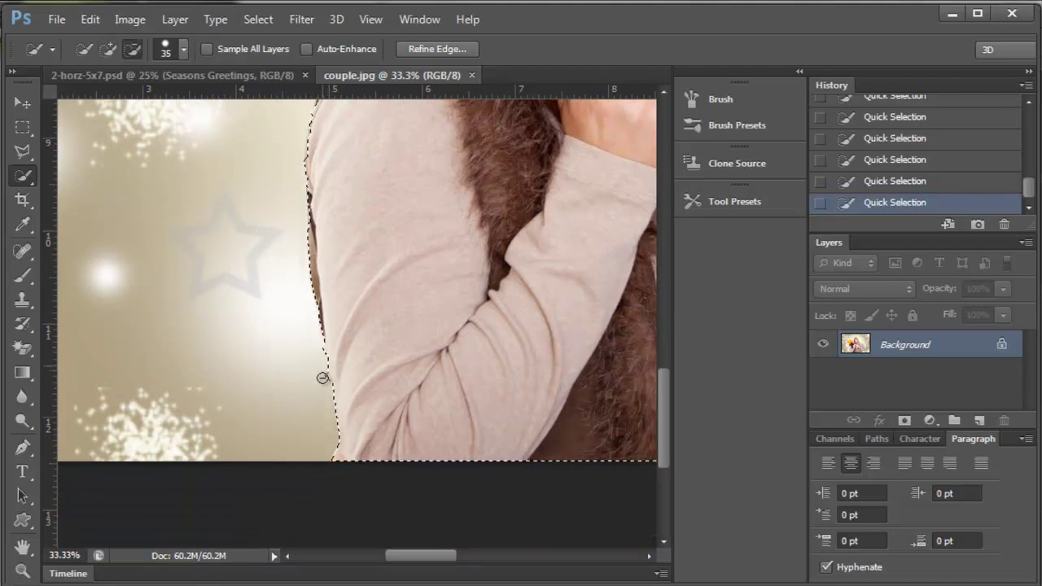
scroll(452, 339, down, 1)
scroll(452, 339, down, 5)
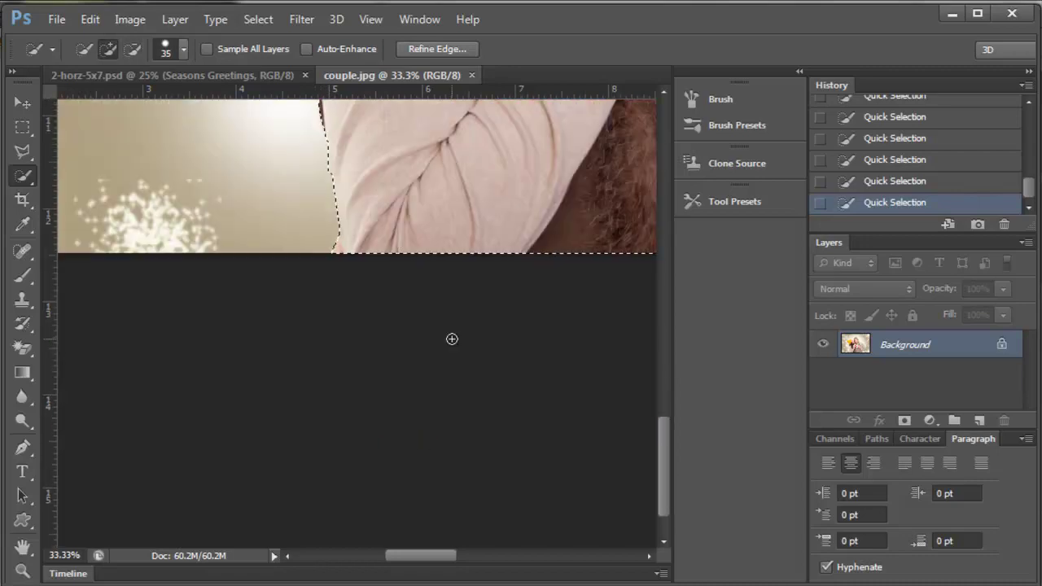
drag(435, 555, 503, 545)
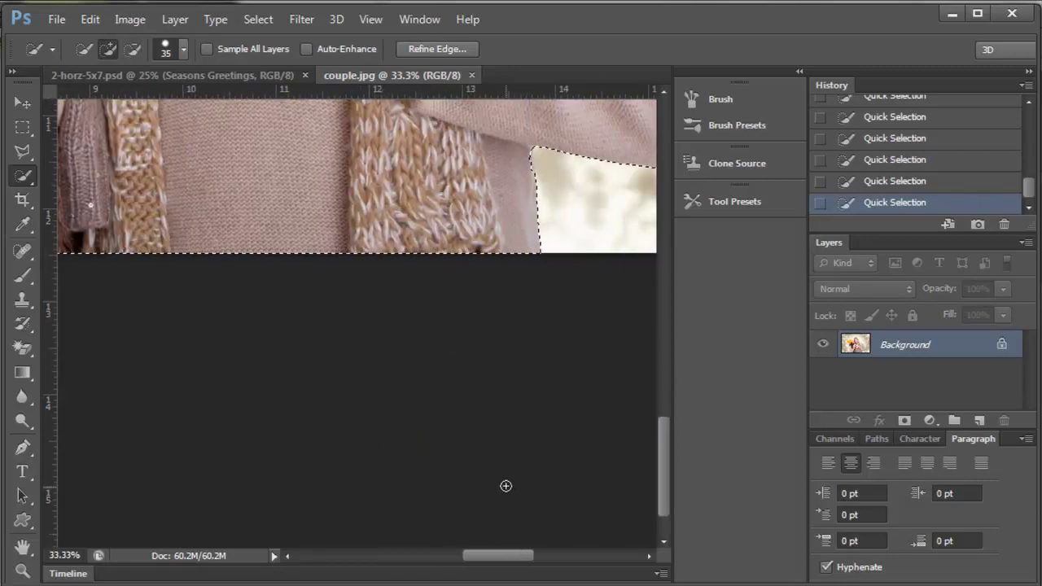
scroll(507, 486, up, 4)
scroll(507, 451, up, 4)
scroll(495, 435, up, 3)
scroll(499, 439, up, 2)
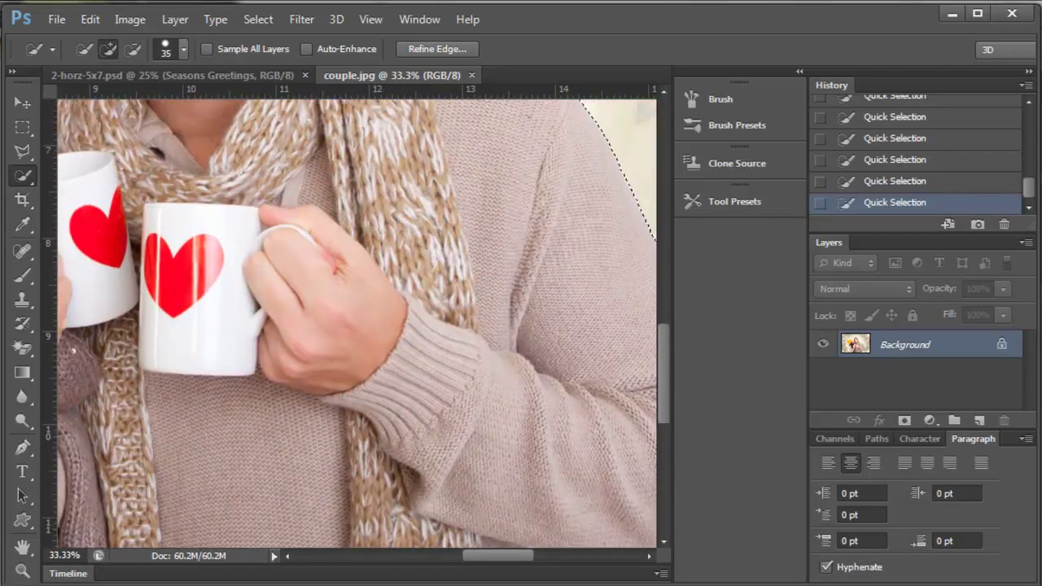
scroll(456, 452, right, 2)
scroll(428, 464, right, 6)
scroll(428, 464, down, 6)
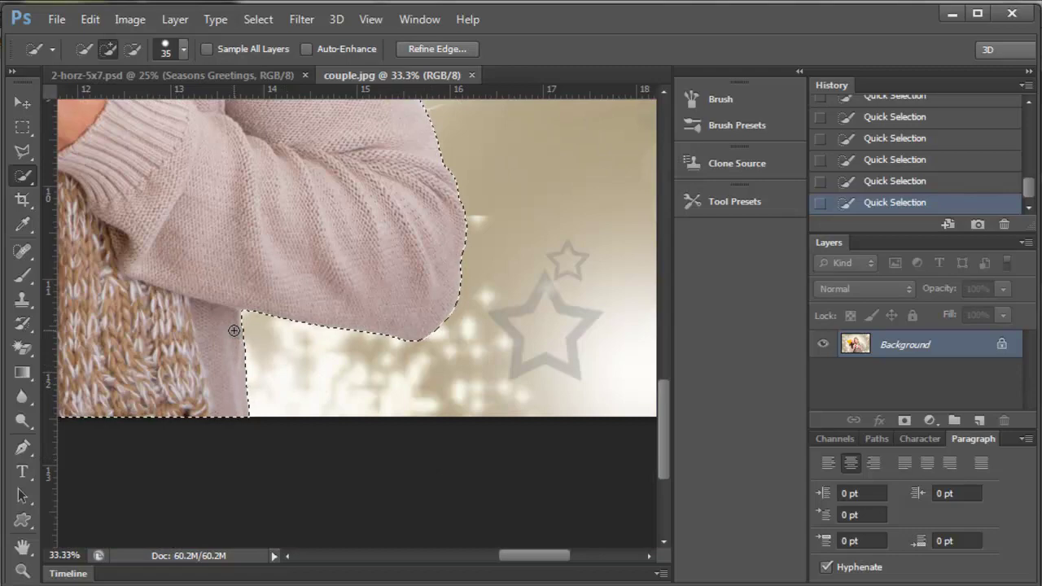
Fit the image on screen, then zoom in closely on the woman's eye and nose
click(367, 22)
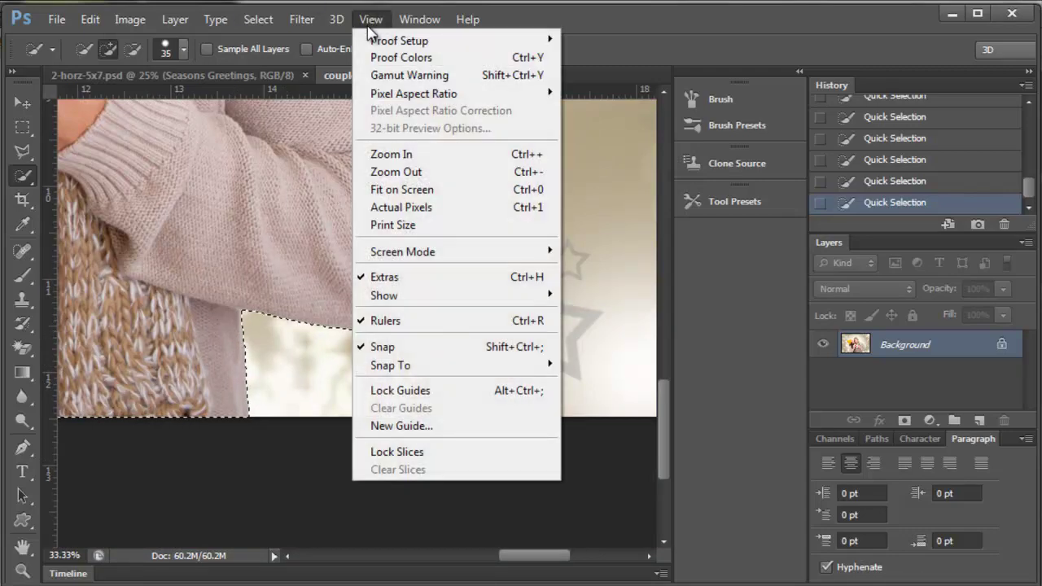
click(402, 190)
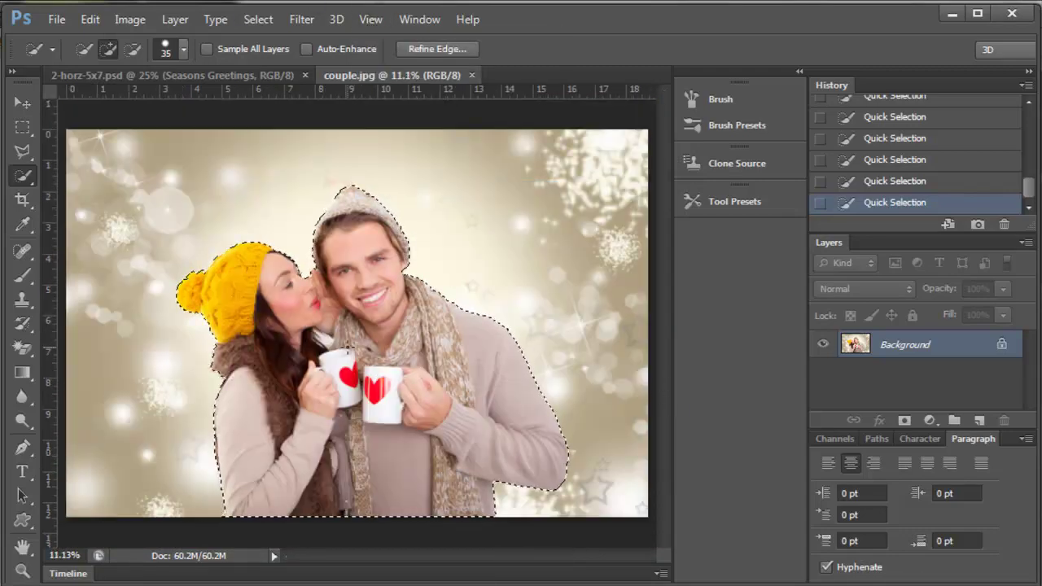
click(23, 570)
click(276, 317)
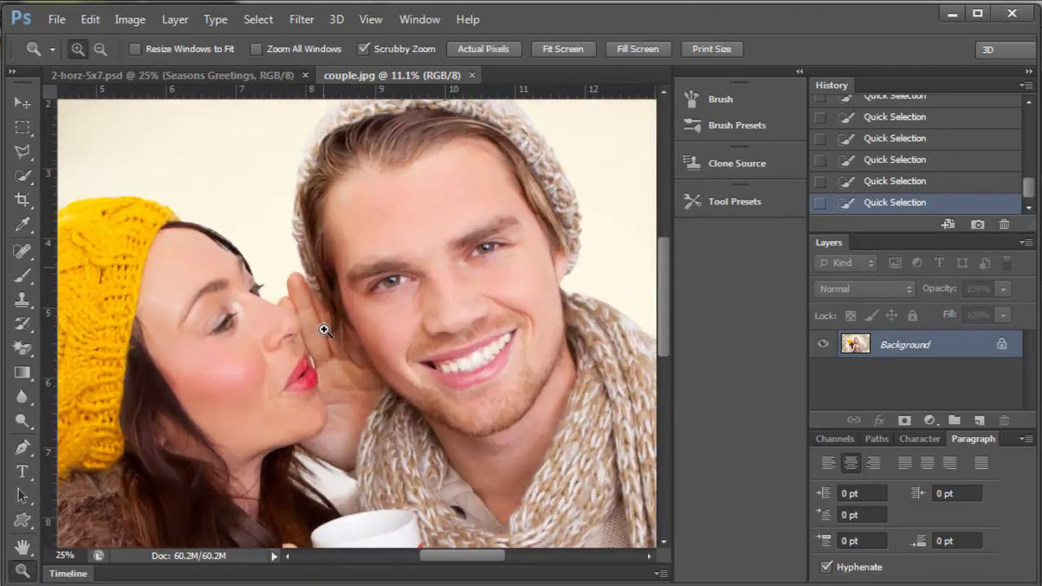
click(277, 318)
click(277, 318)
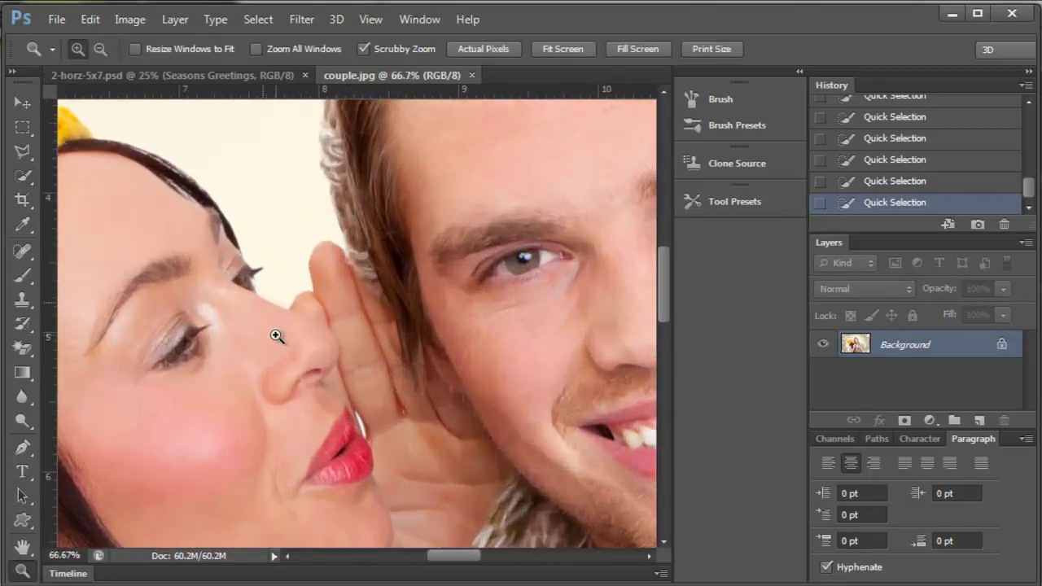
click(247, 281)
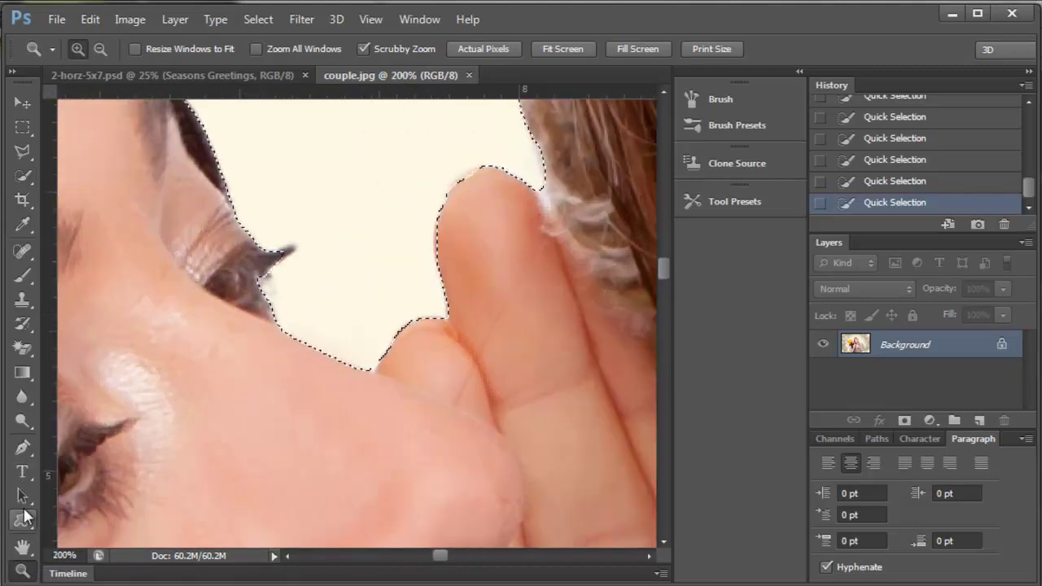
Shrink the Quick Selection brush to 5 and tighten the selection along the hair edges
click(23, 176)
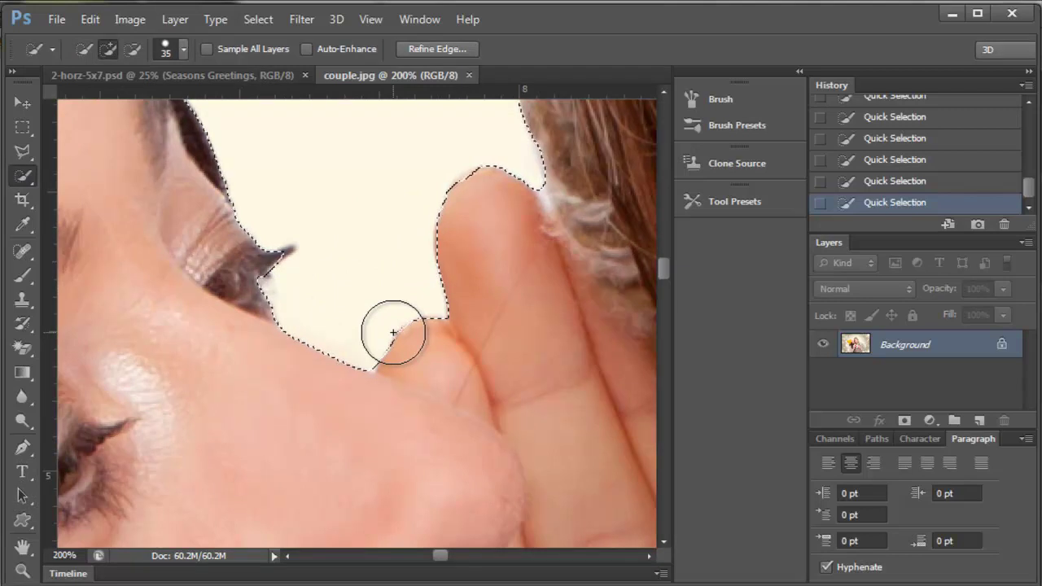
key(bracketleft)
key(bracketleft)
key(bracketleft)
key(bracketleft)
key(bracketleft)
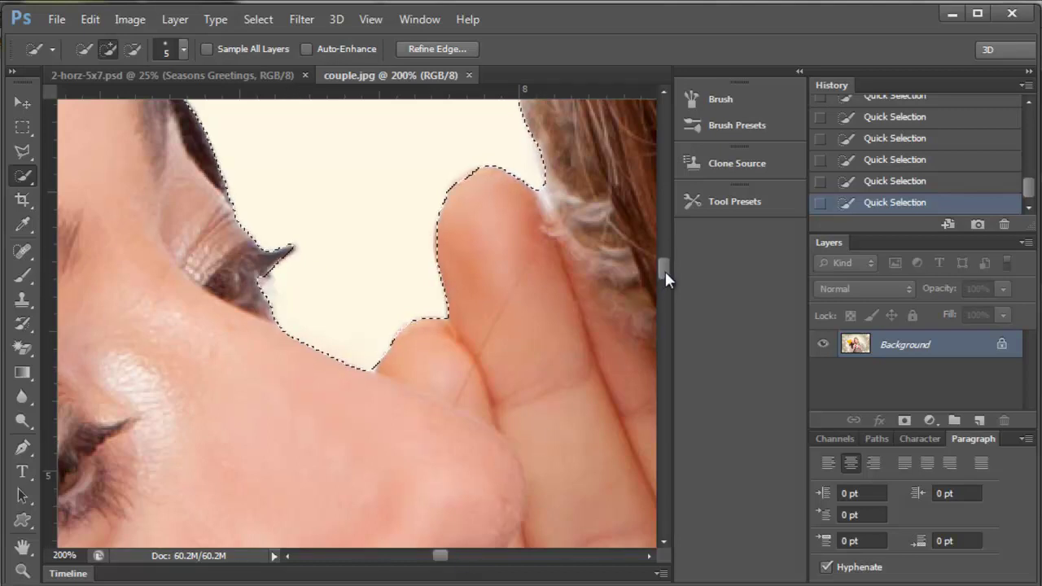
drag(665, 271, 667, 242)
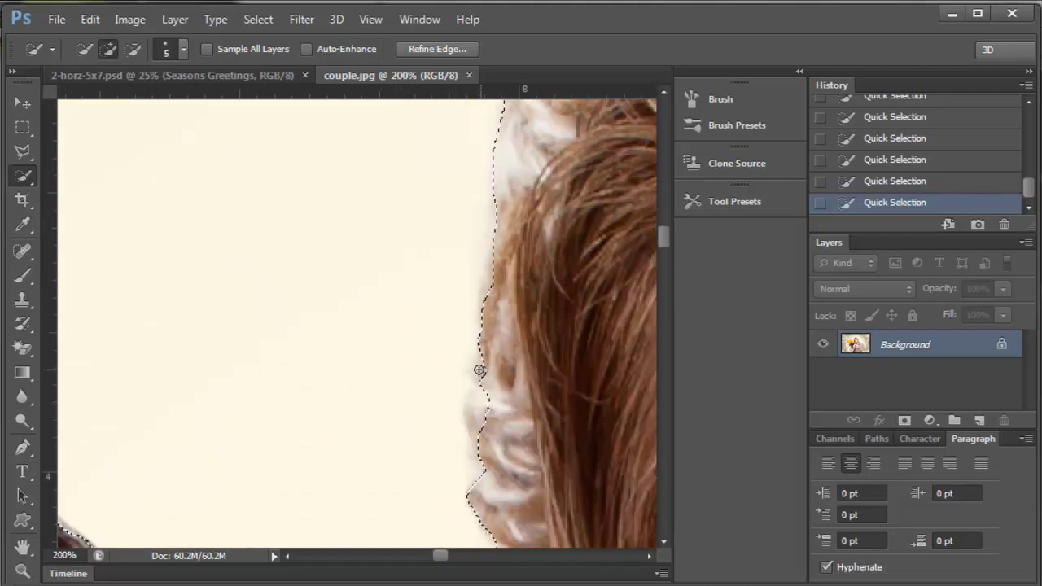
drag(477, 368, 480, 399)
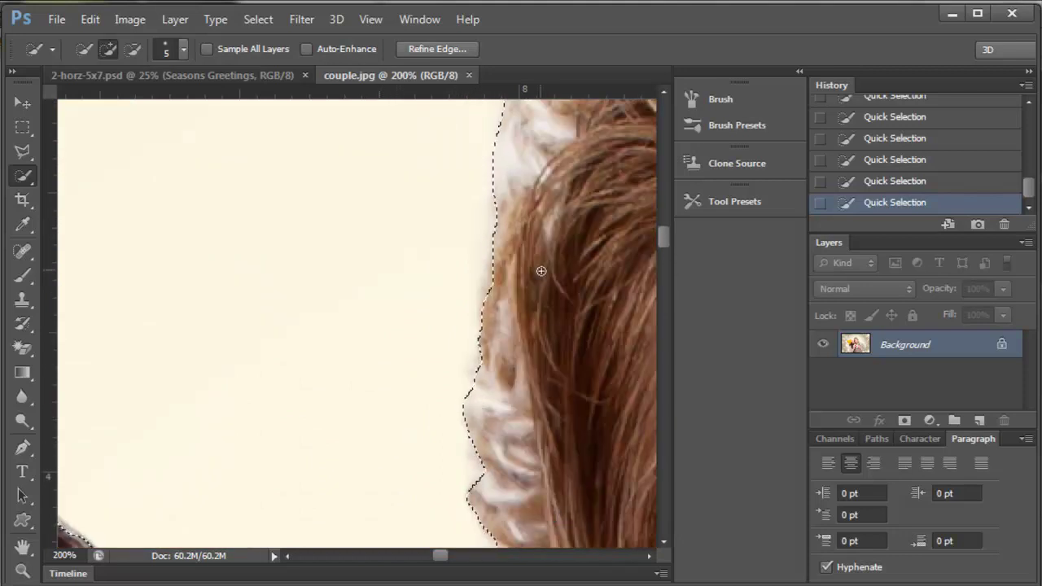
scroll(545, 309, up, 2)
scroll(557, 340, up, 2)
scroll(557, 340, up, 2)
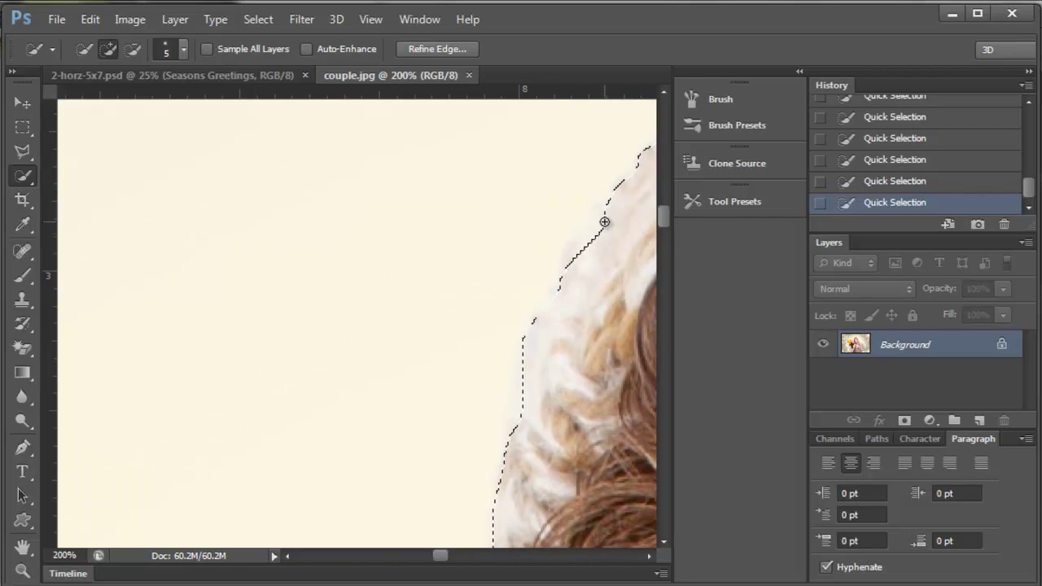
drag(607, 221, 577, 261)
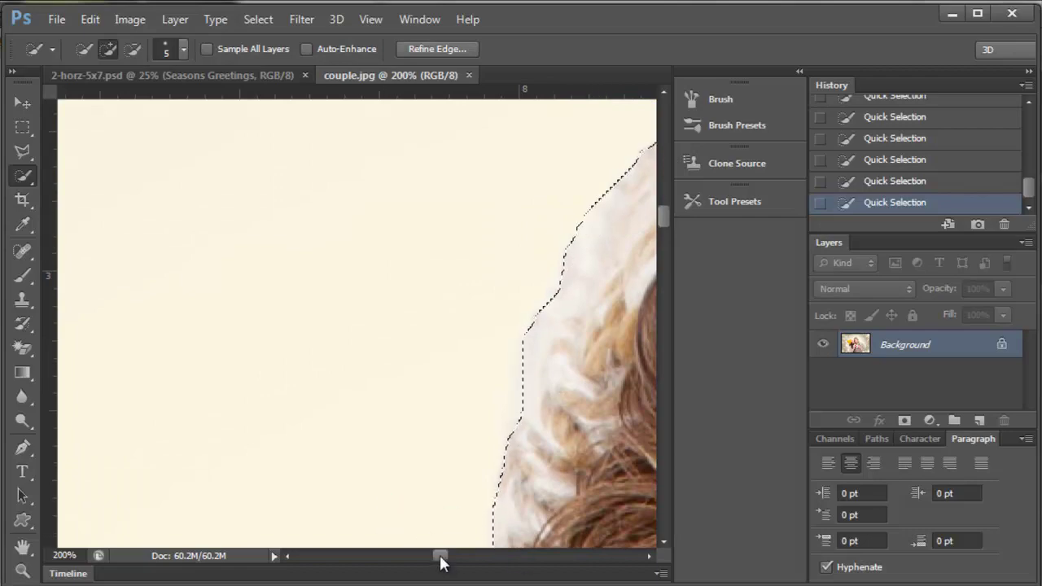
drag(439, 555, 460, 555)
Tighten the selection along the knit hat's fluffy upper edge
scroll(397, 263, up, 2)
scroll(397, 263, up, 2)
scroll(398, 263, up, 1)
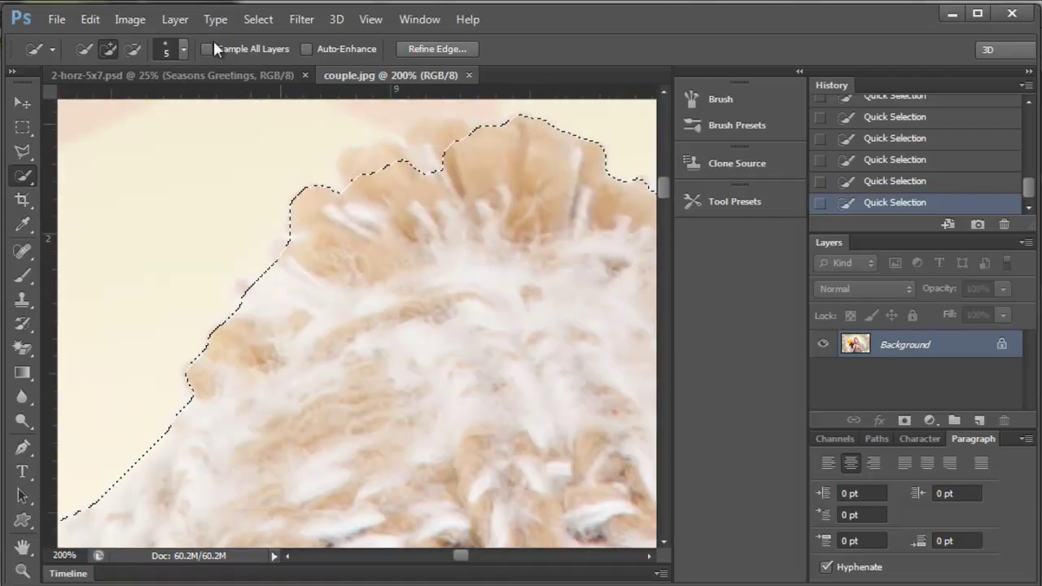
drag(422, 155, 432, 133)
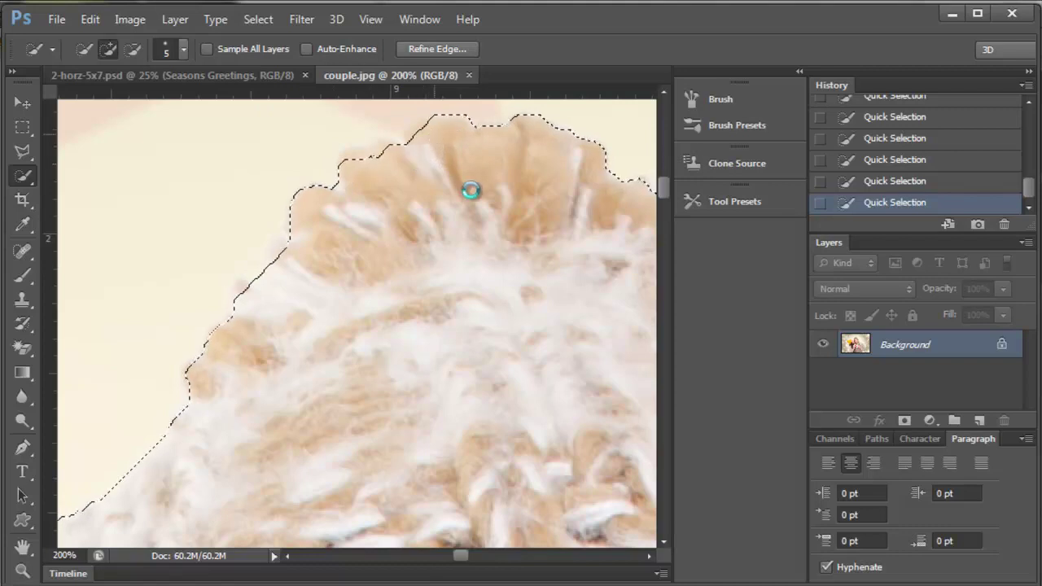
drag(471, 554, 479, 554)
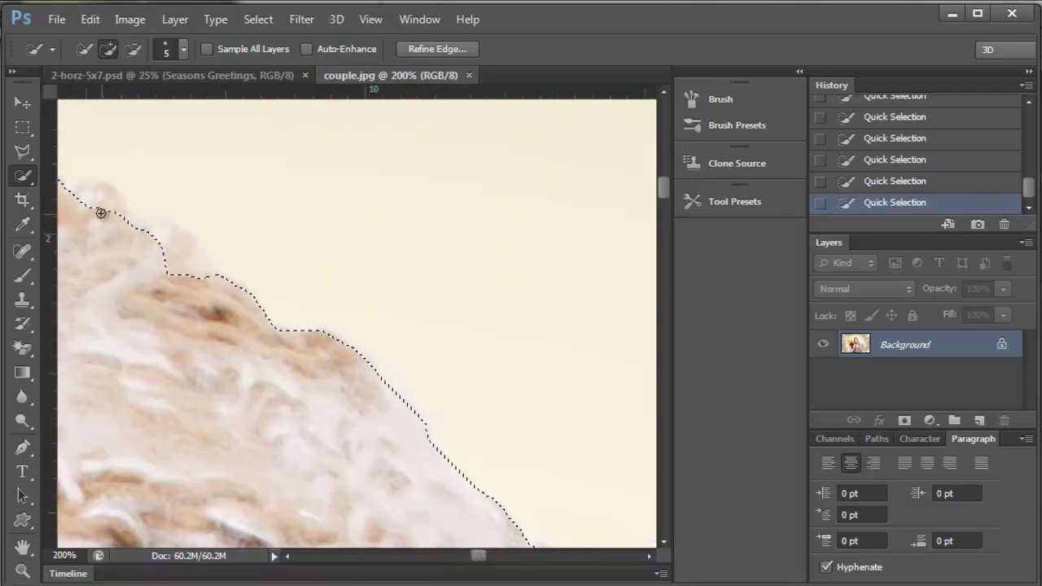
mouse_move(100, 214)
mouse_down()
mouse_move(173, 250)
mouse_move(174, 235)
mouse_up()
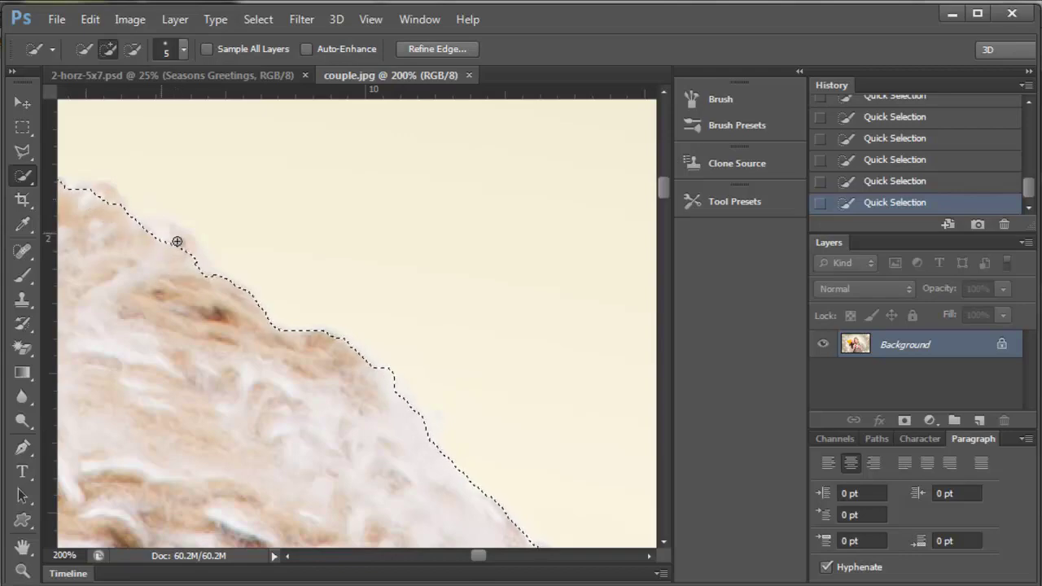
drag(664, 189, 664, 267)
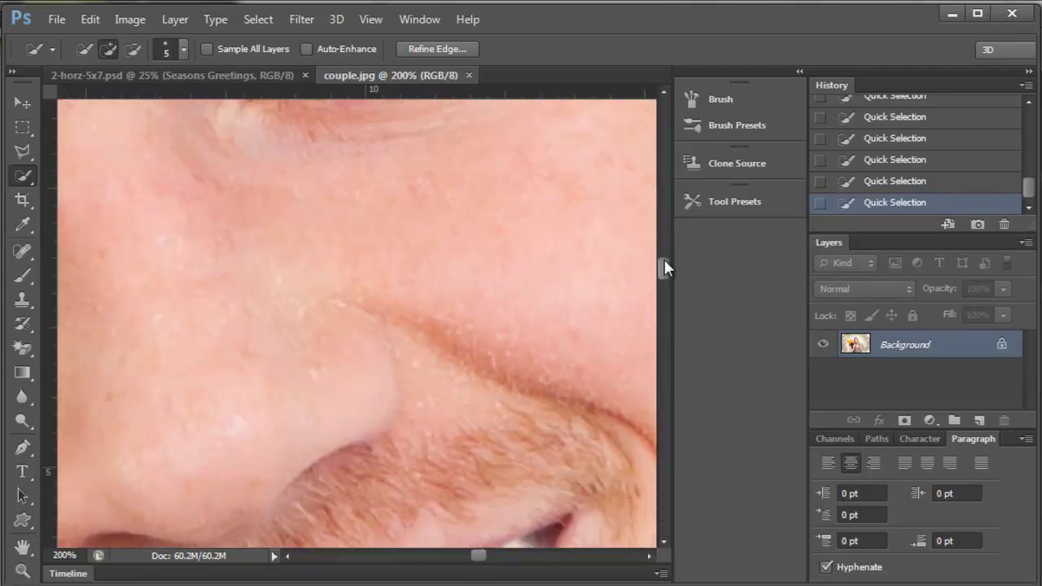
click(374, 20)
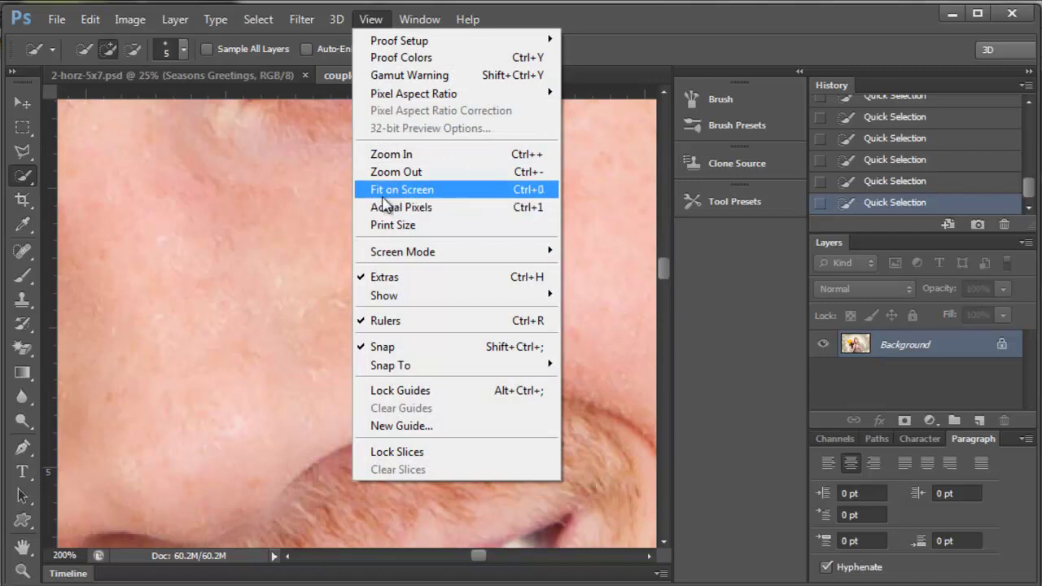
Fit the whole photo on screen and open Refine Edge for the selection
click(381, 193)
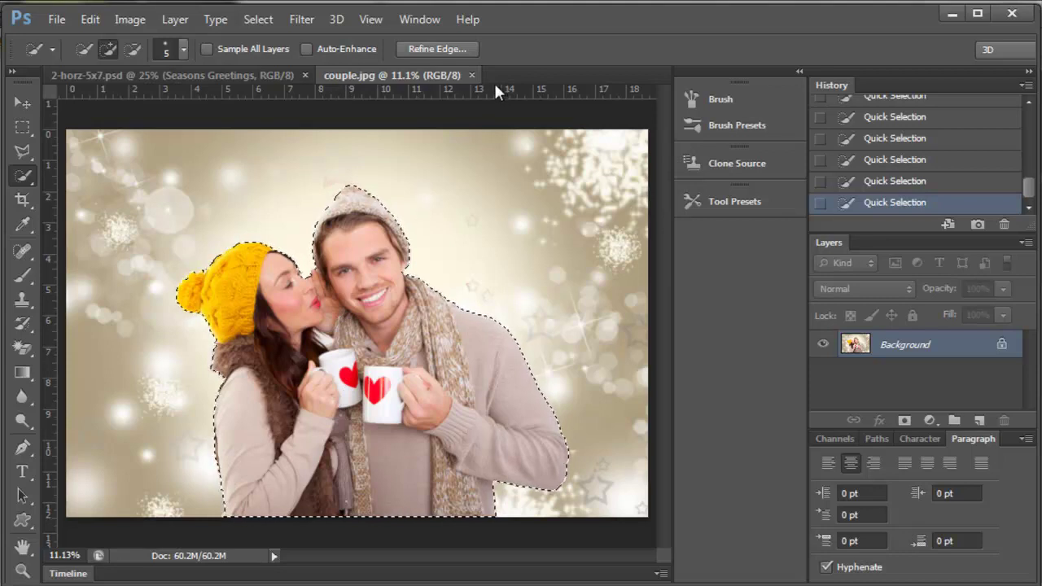
click(463, 52)
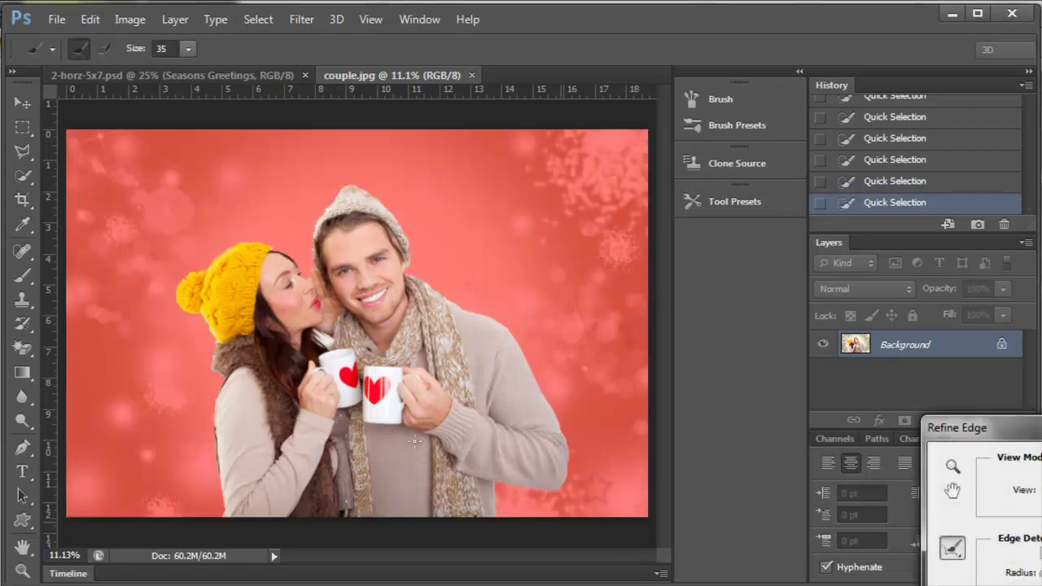
Try the Refine Edge preview modes, then settle on the red Overlay view
click(1035, 489)
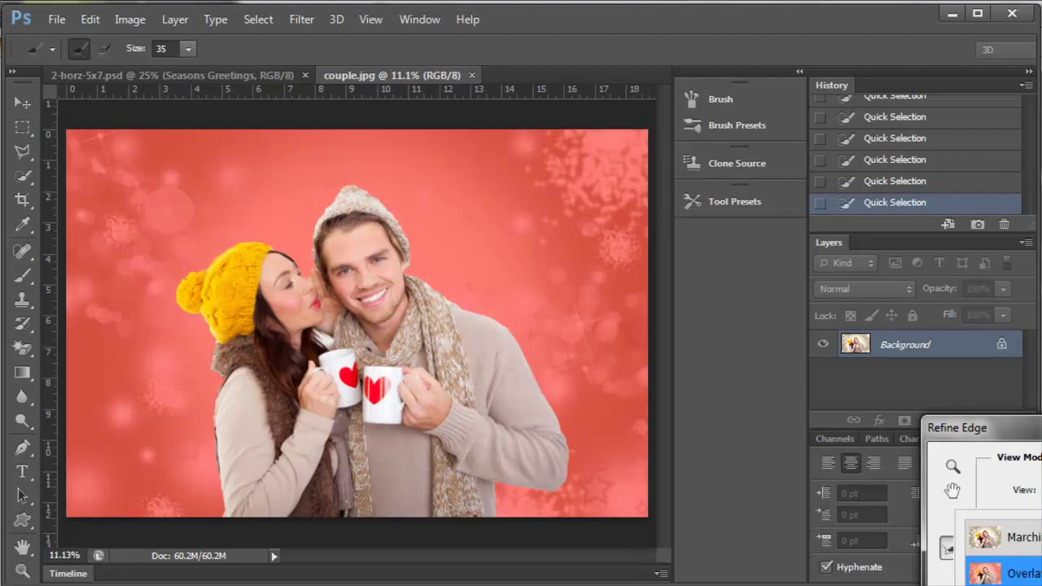
key(Return)
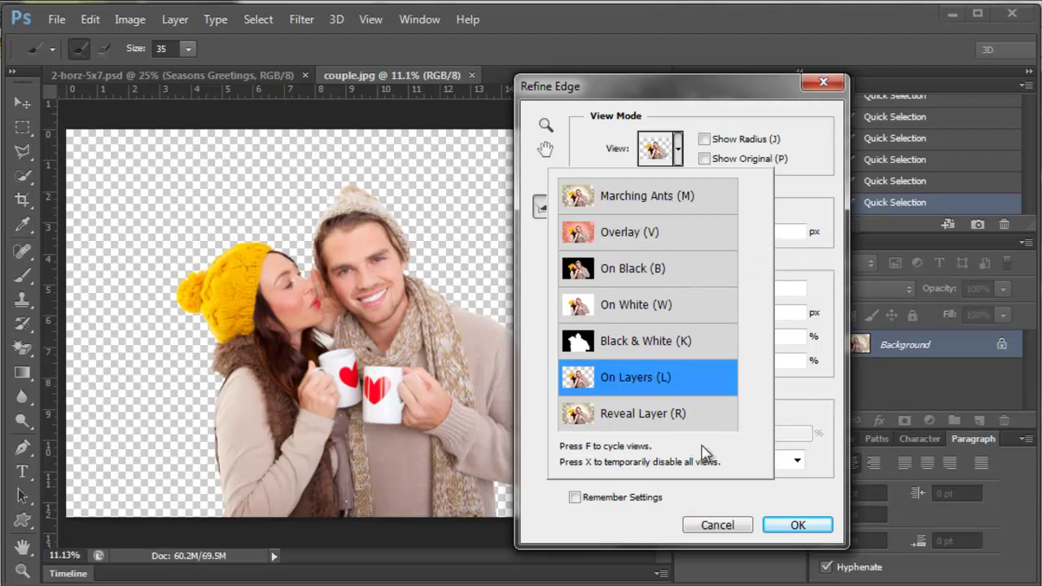
key(r)
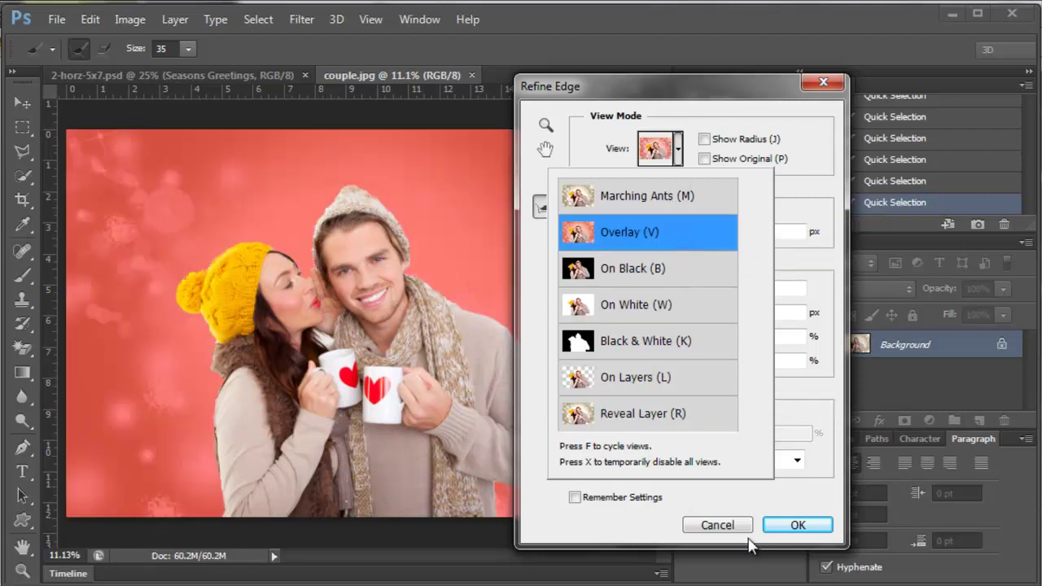
click(802, 137)
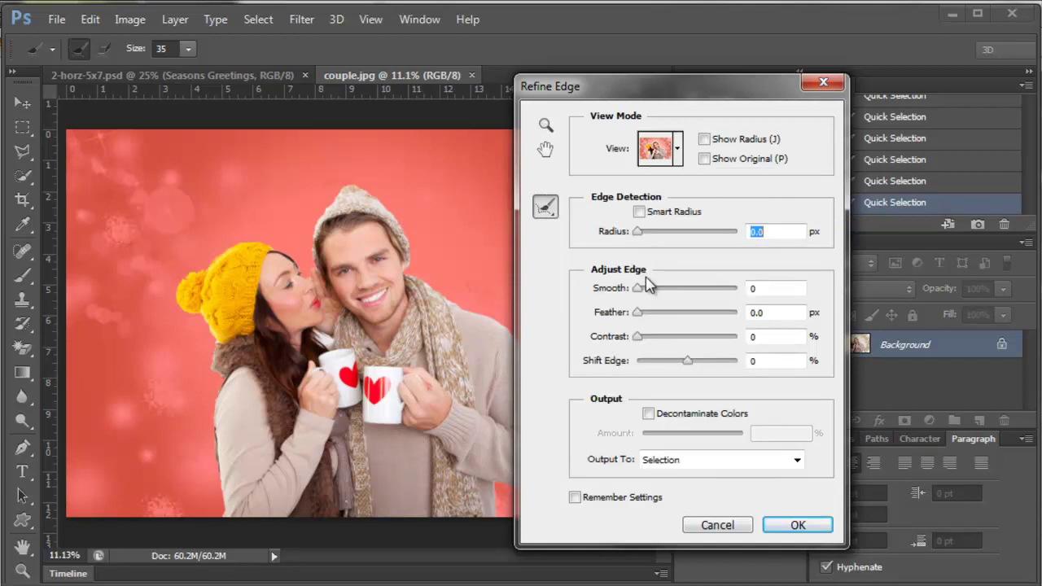
Apply Refine Edge with Smooth 7, Feather 1 px and Shift Edge back at 0
drag(645, 290, 640, 291)
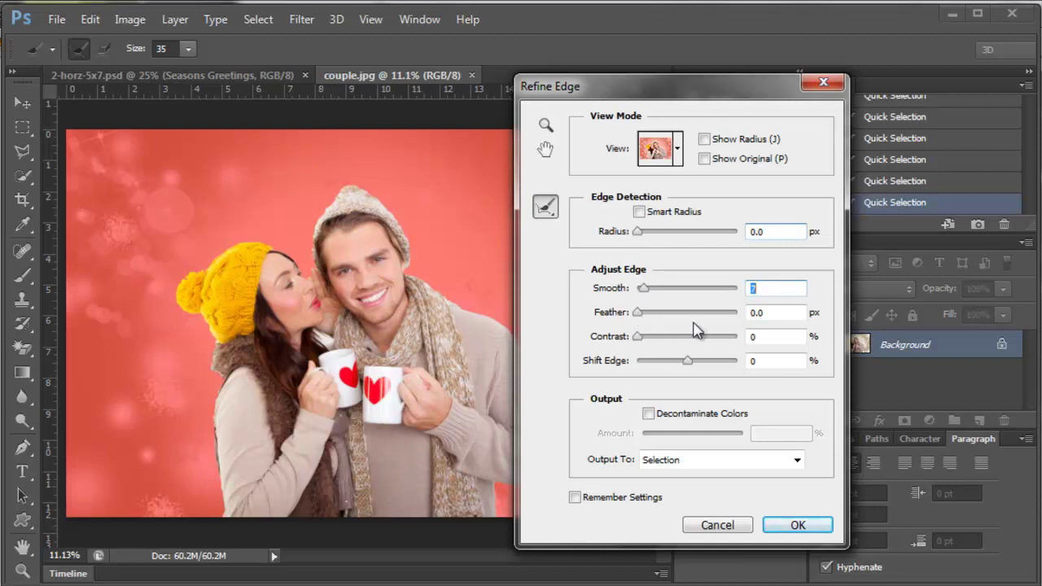
click(772, 315)
text(1)
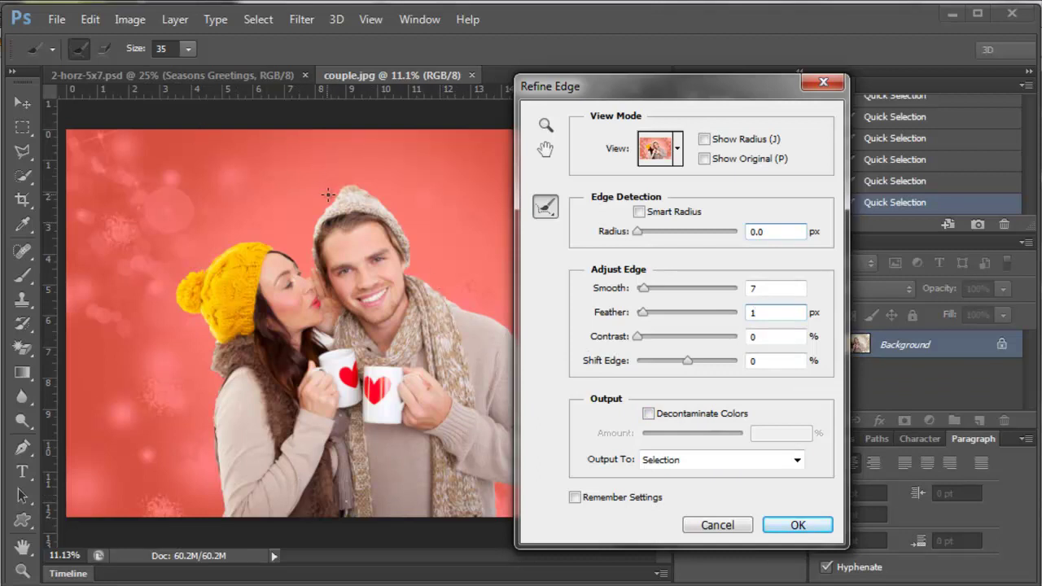
drag(688, 360, 579, 369)
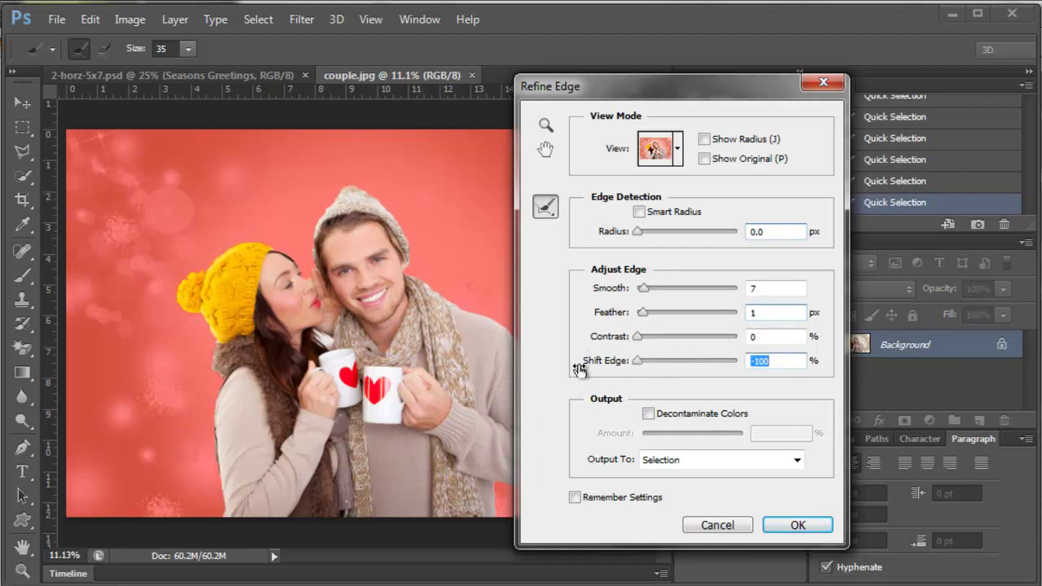
click(689, 360)
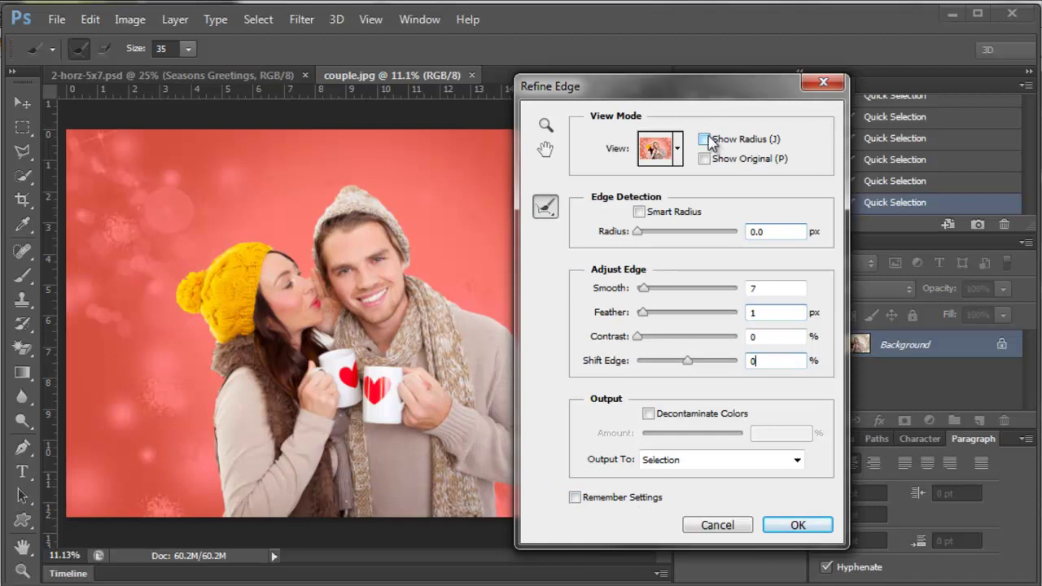
click(797, 525)
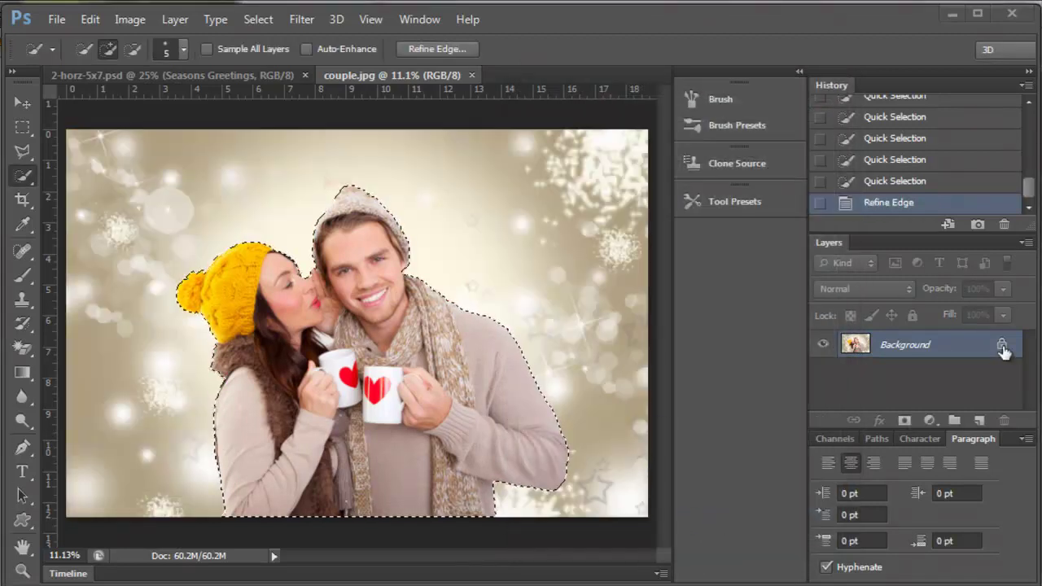
Duplicate the Background layer, mask the copy with the selection, and hide the original
drag(979, 352, 980, 420)
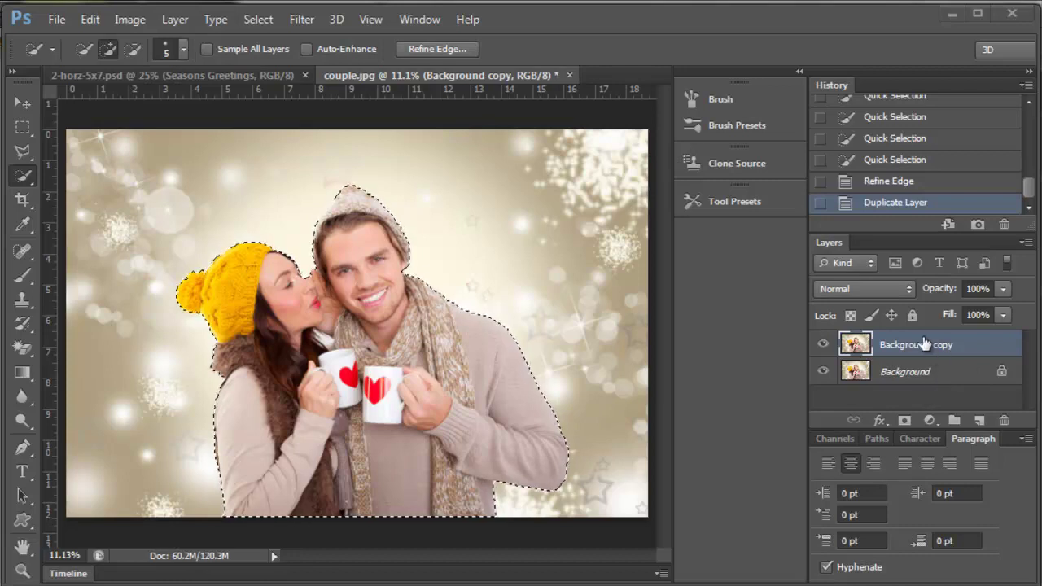
click(926, 421)
click(904, 421)
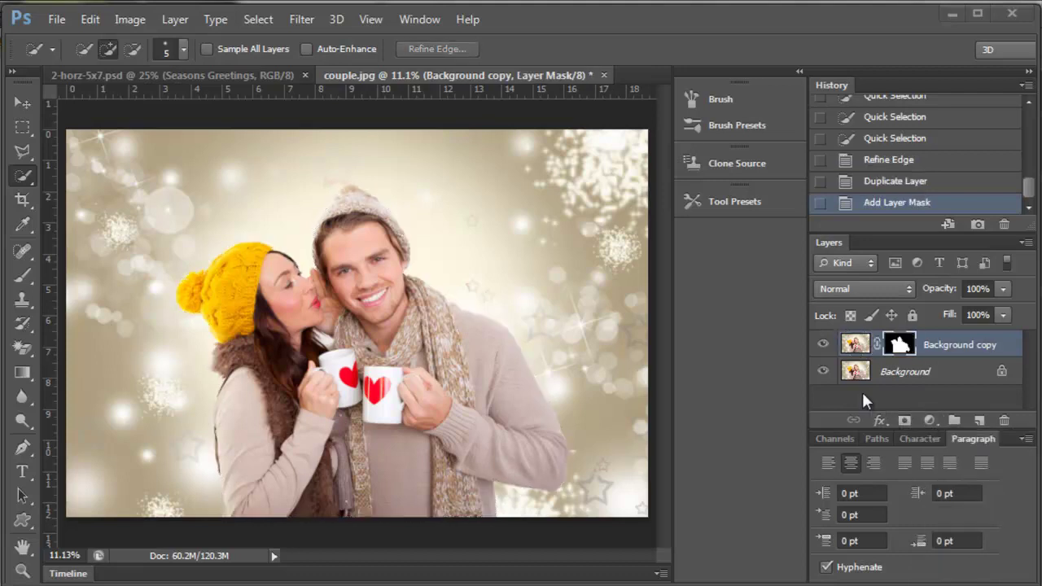
click(823, 371)
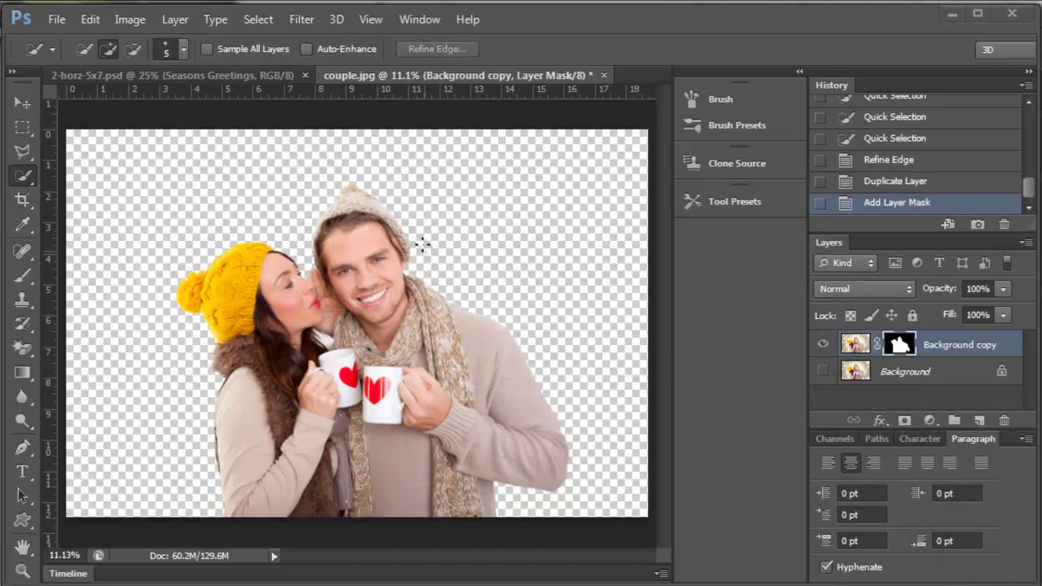